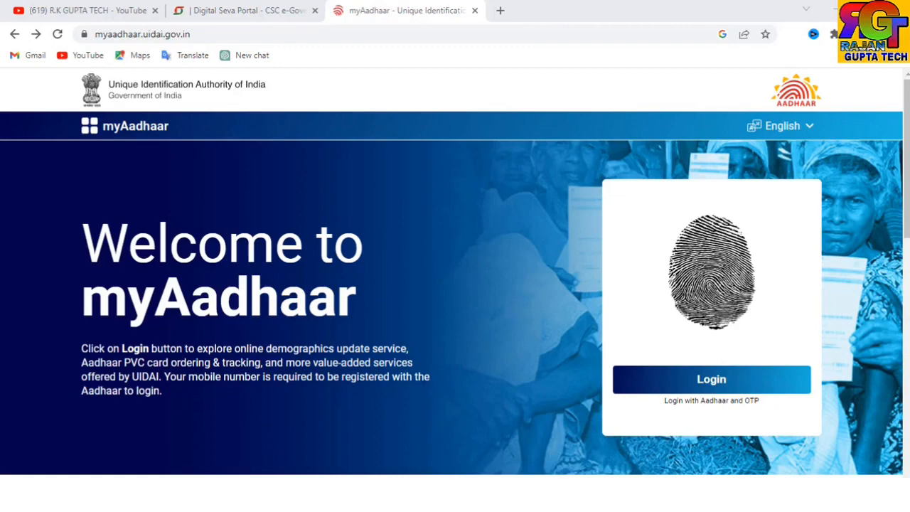
- Scroll down the myAadhaar home page and open the Book an Appointment card
{"action": "scroll", "coordinate": [375, 339], "scroll_direction": "down", "scroll_amount": 5}
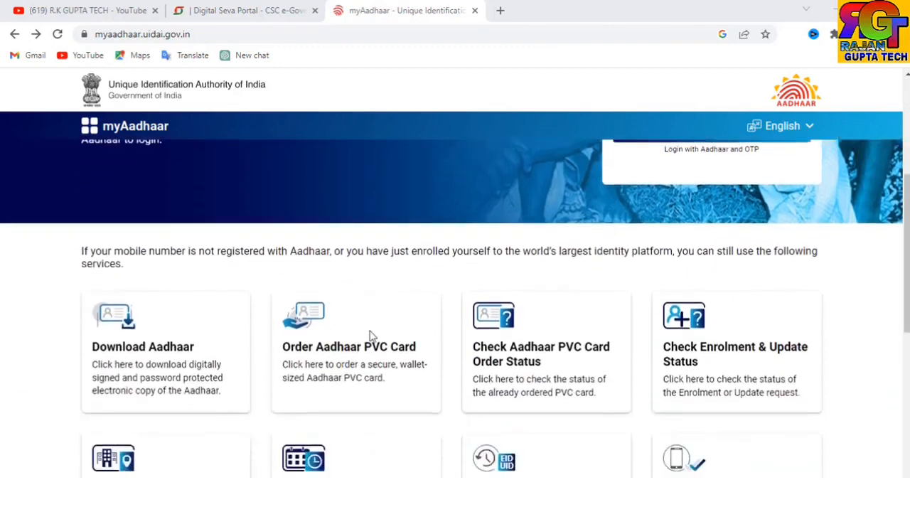
{"action": "scroll", "coordinate": [368, 340], "scroll_direction": "down", "scroll_amount": 1}
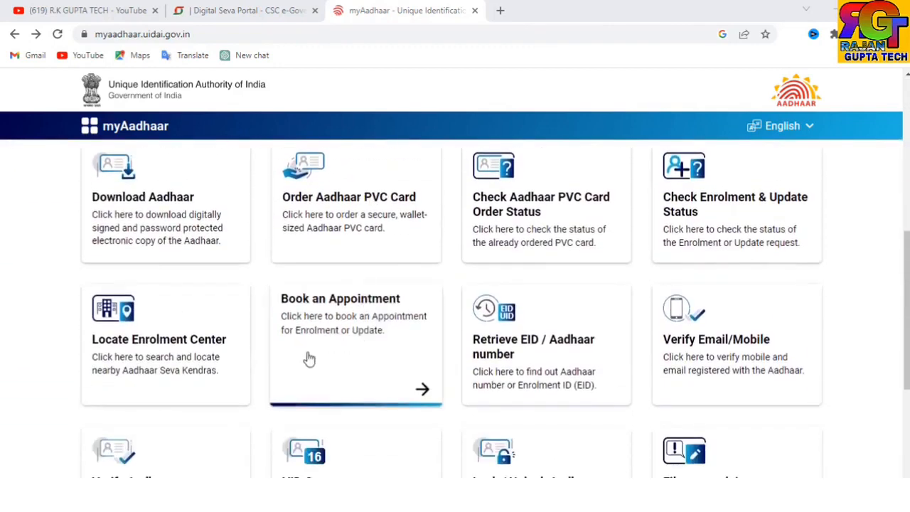
{"action": "left_click", "coordinate": [353, 351]}
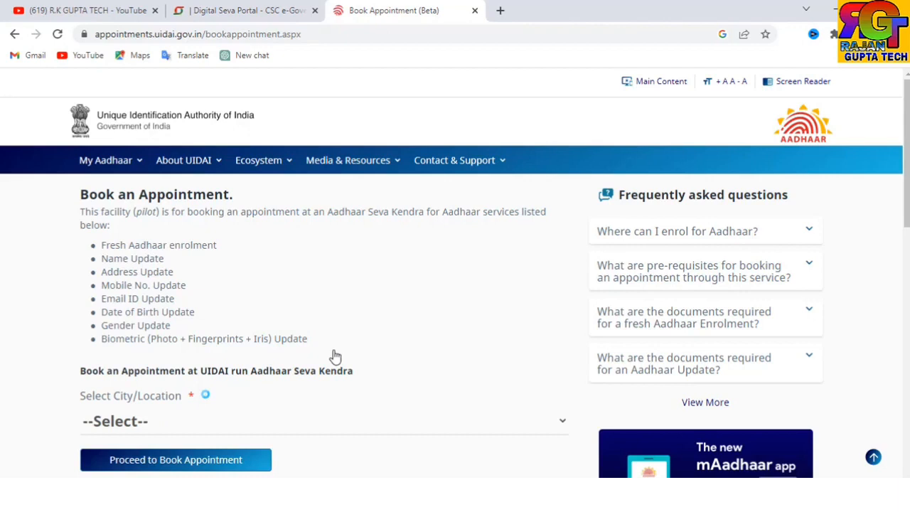
- Choose the Agartala Seva Kendra as the location and proceed to book there
{"action": "scroll", "coordinate": [335, 355], "scroll_direction": "down", "scroll_amount": 1}
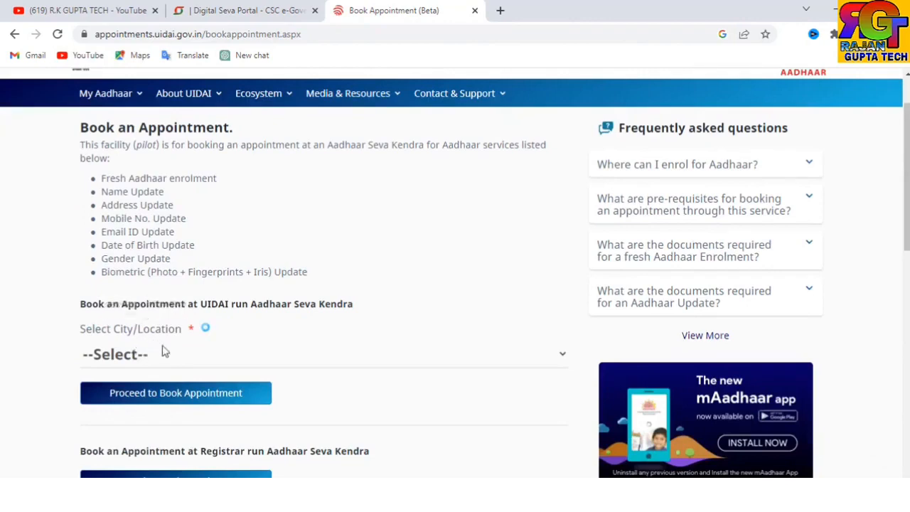
{"action": "left_click", "coordinate": [165, 351]}
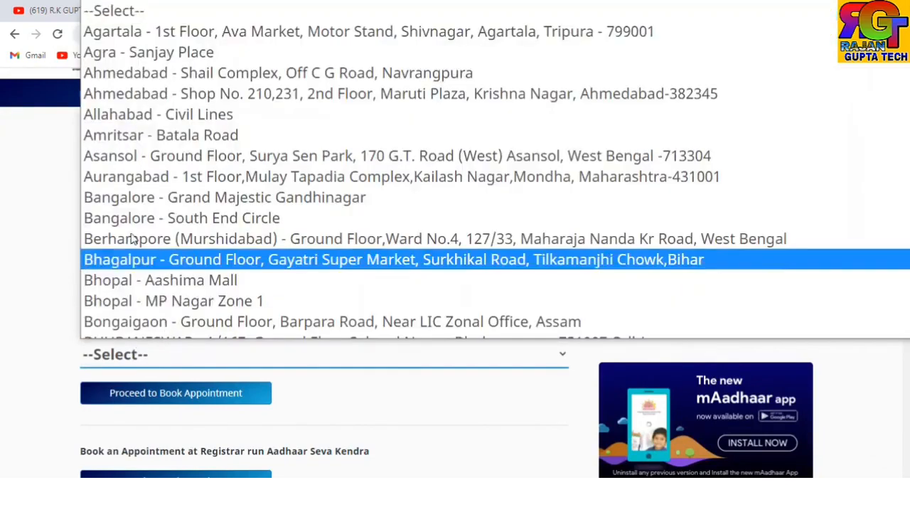
{"action": "left_click", "coordinate": [151, 32]}
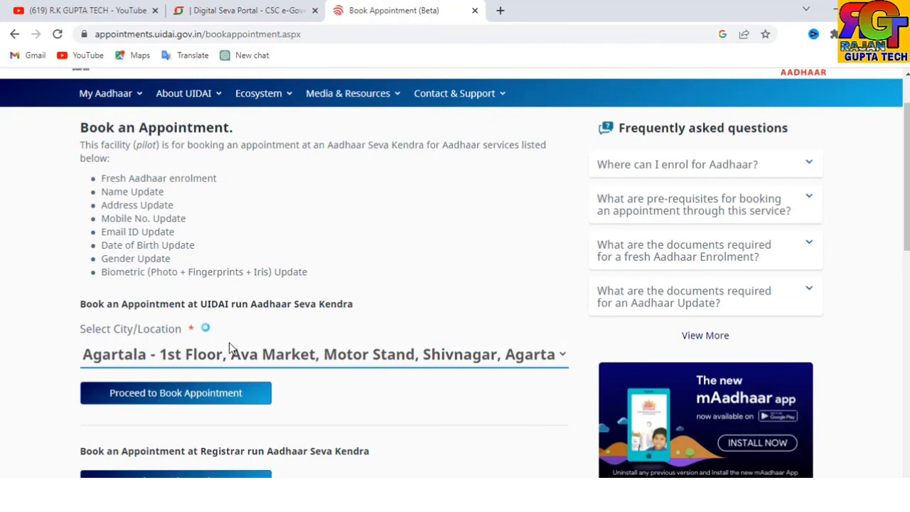
{"action": "left_click", "coordinate": [164, 400]}
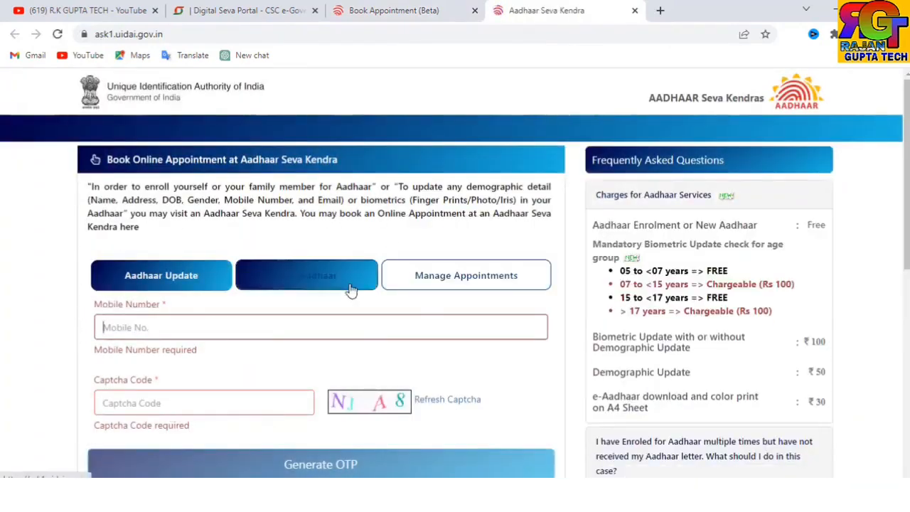
{"action": "scroll", "coordinate": [351, 290], "scroll_direction": "down", "scroll_amount": 1}
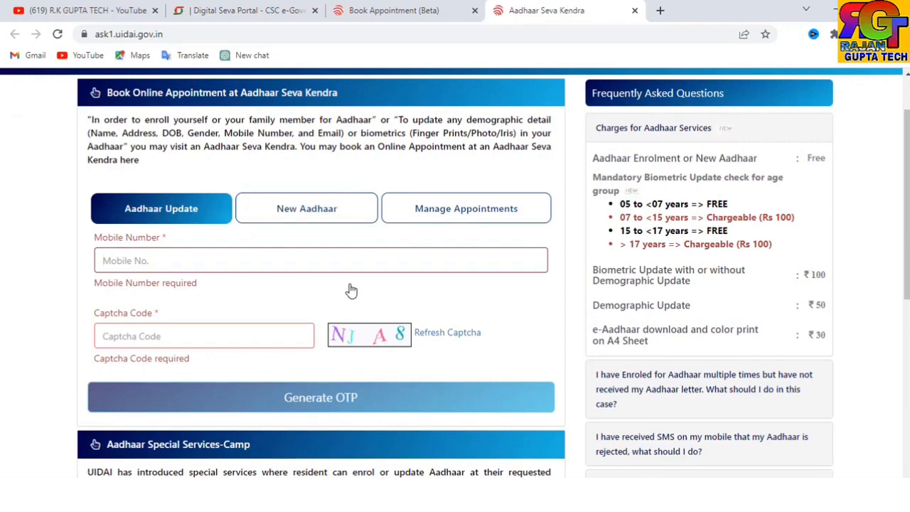
{"action": "scroll", "coordinate": [351, 290], "scroll_direction": "down", "scroll_amount": 1}
{"action": "scroll", "coordinate": [350, 290], "scroll_direction": "down", "scroll_amount": 1}
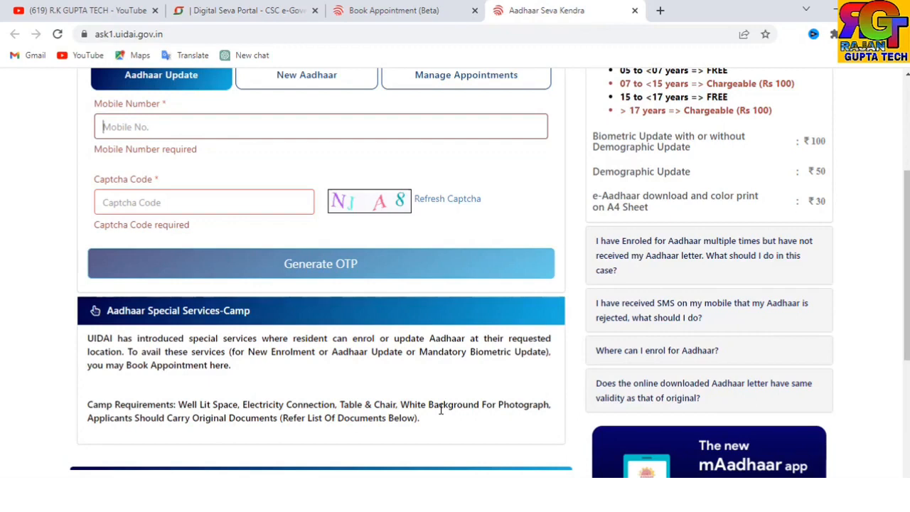
- Open the Aadhaar Special Services-Camp form and begin entering the area pin code
{"action": "left_click", "coordinate": [140, 320]}
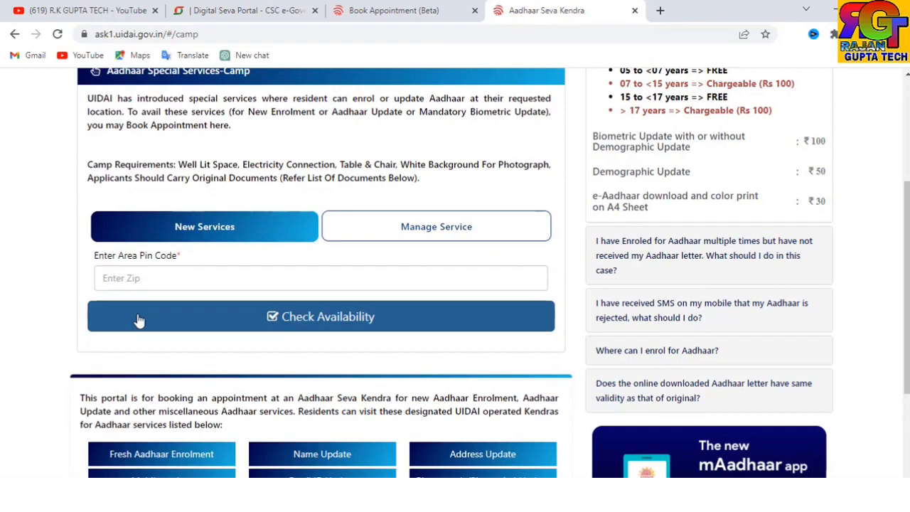
{"action": "scroll", "coordinate": [139, 320], "scroll_direction": "down", "scroll_amount": 2}
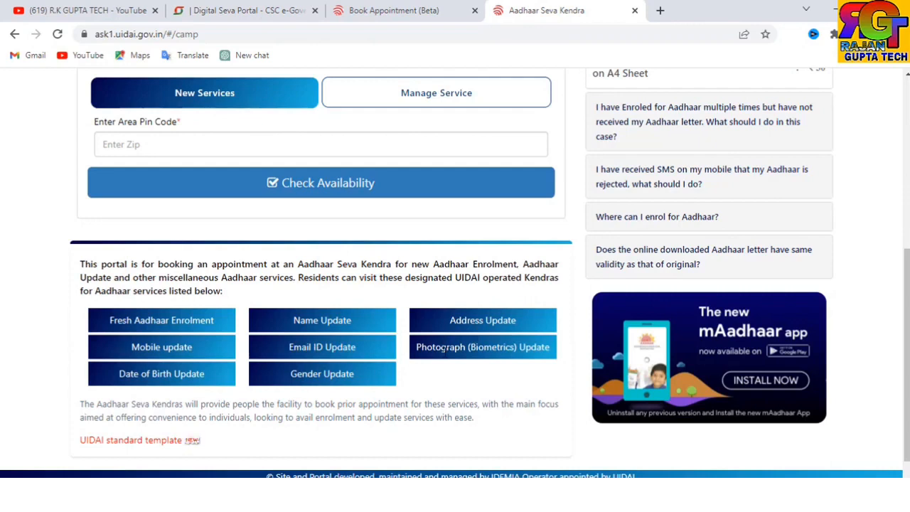
{"action": "scroll", "coordinate": [178, 253], "scroll_direction": "up", "scroll_amount": 1}
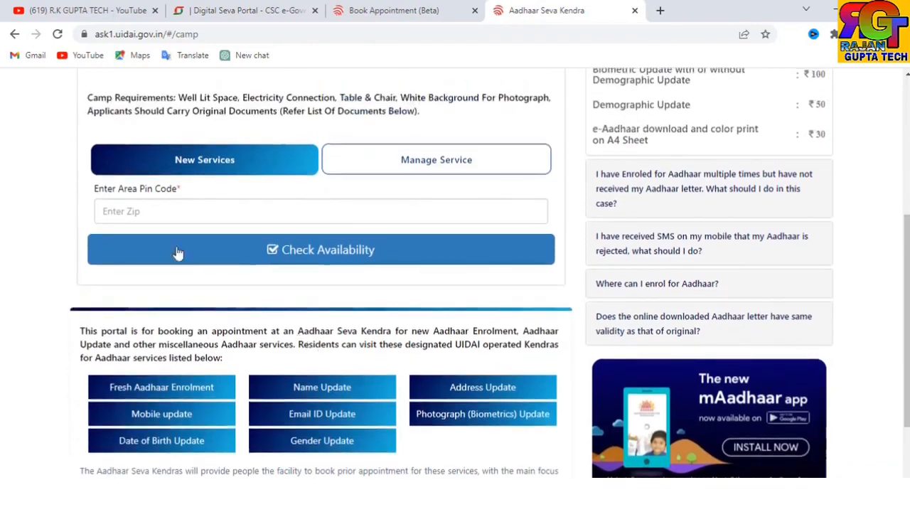
{"action": "left_click", "coordinate": [157, 210]}
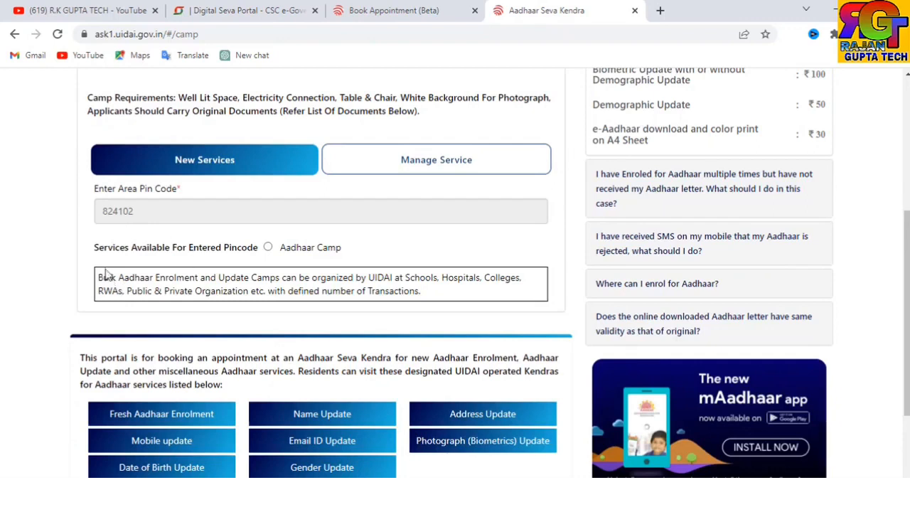
- Select Aadhaar Camp as the service and scroll further down the form
{"action": "left_click", "coordinate": [269, 248]}
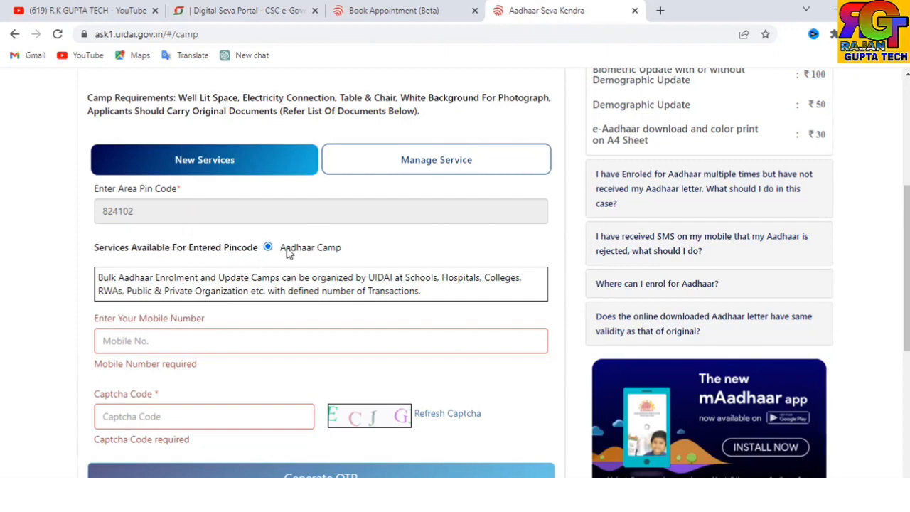
{"action": "scroll", "coordinate": [257, 303], "scroll_direction": "down", "scroll_amount": 1}
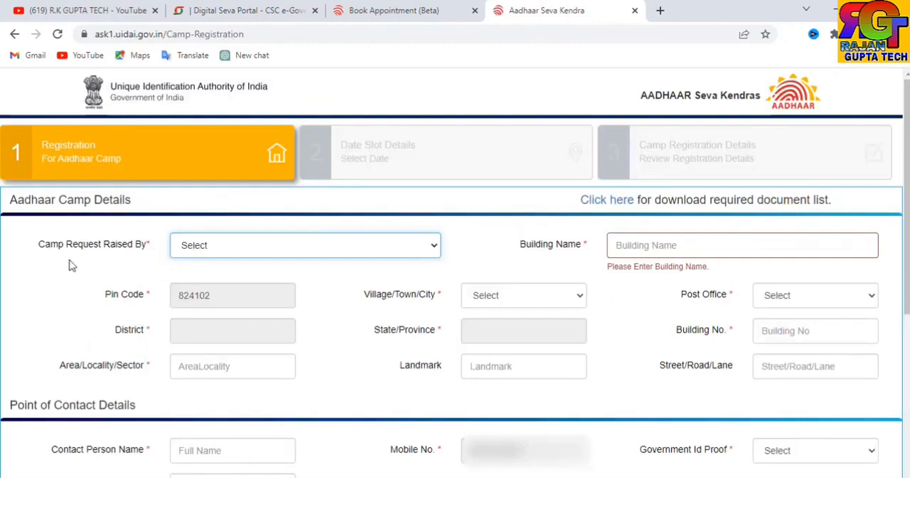
- Mark the camp request as raised by Others, with CSC as the requester
{"action": "left_click", "coordinate": [205, 250]}
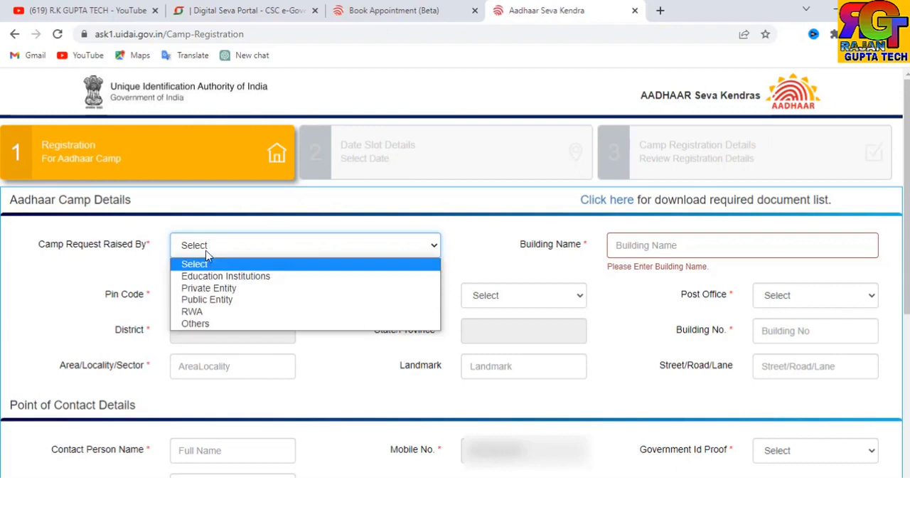
{"action": "left_click", "coordinate": [193, 324]}
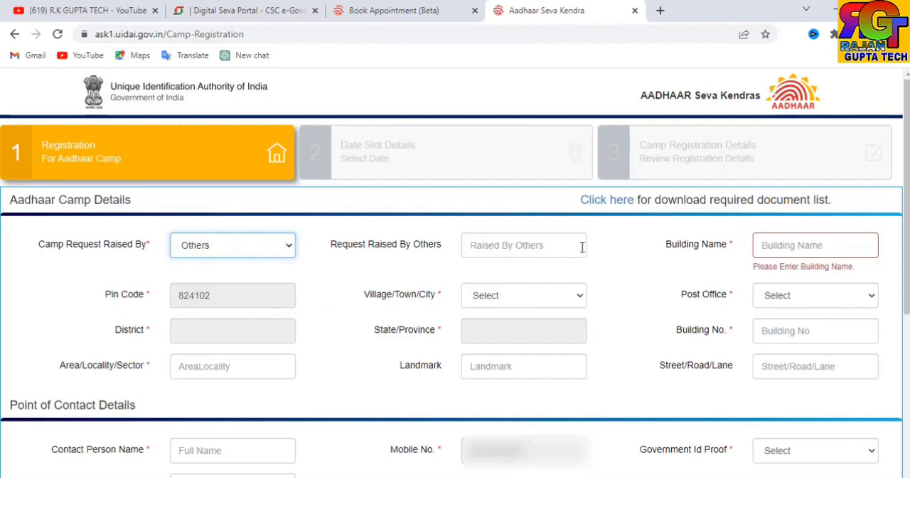
{"action": "left_click", "coordinate": [490, 248]}
{"action": "type", "text": "C"}
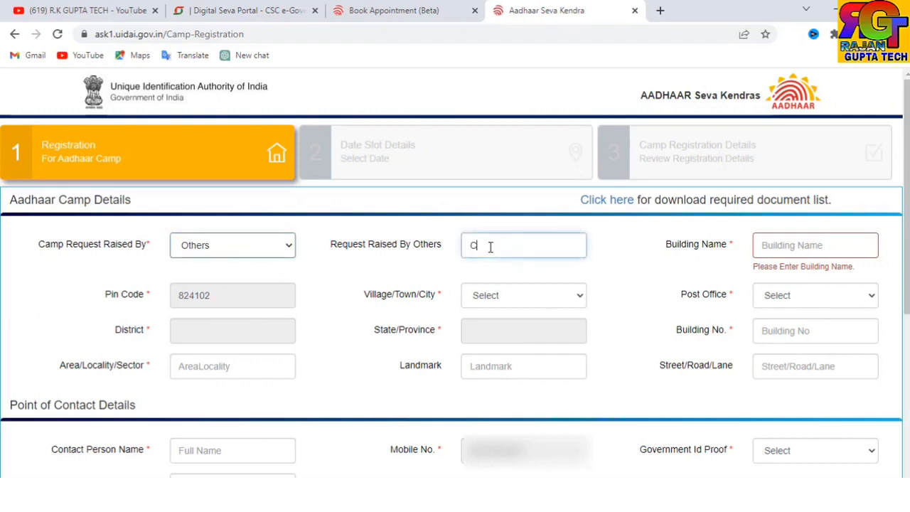
{"action": "type", "text": "SC"}
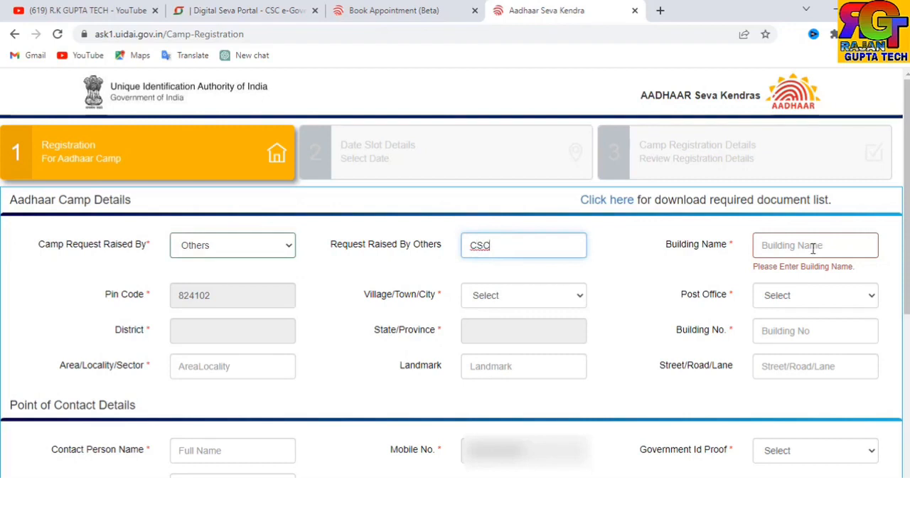
{"action": "left_click", "coordinate": [518, 299]}
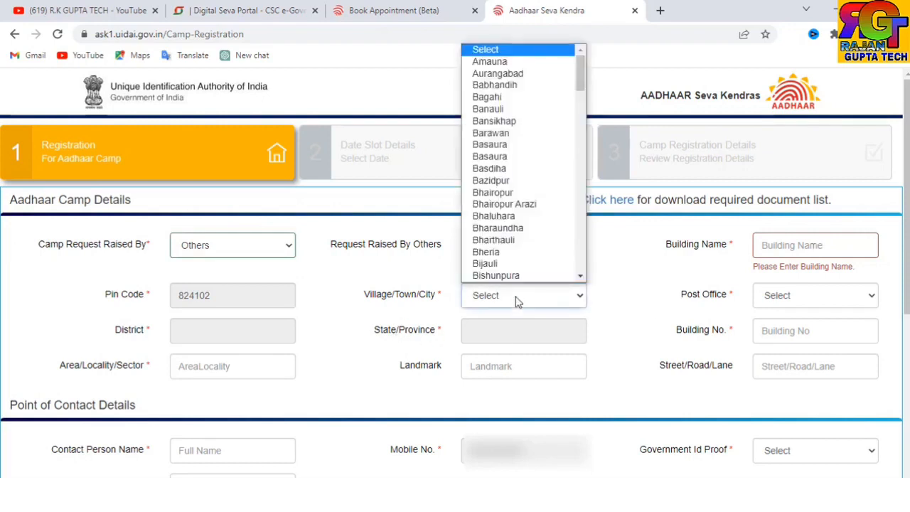
{"action": "left_click", "coordinate": [478, 122]}
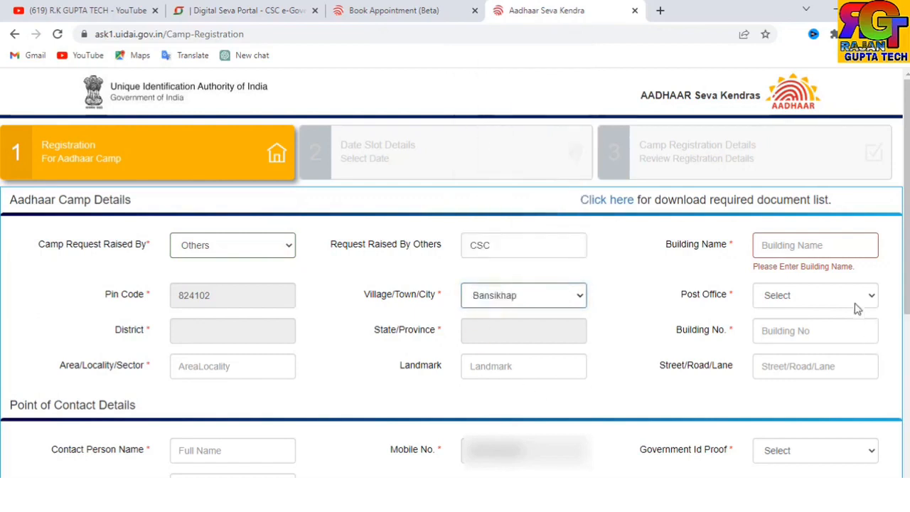
{"action": "left_click", "coordinate": [818, 301]}
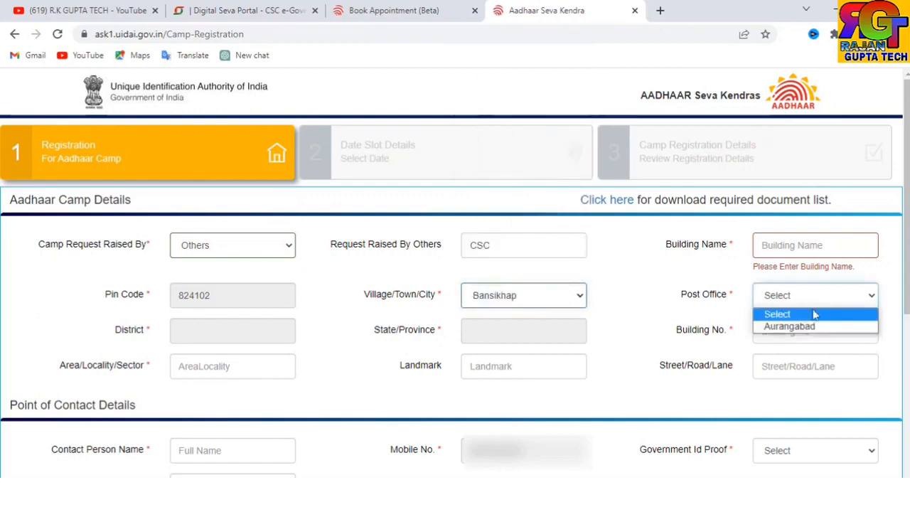
{"action": "left_click", "coordinate": [810, 325]}
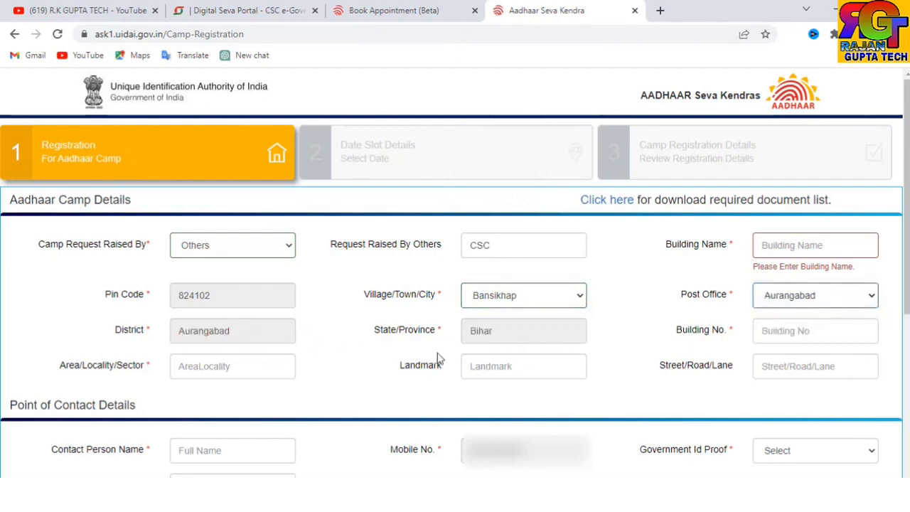
{"action": "left_click", "coordinate": [806, 325]}
{"action": "type", "text": "88"}
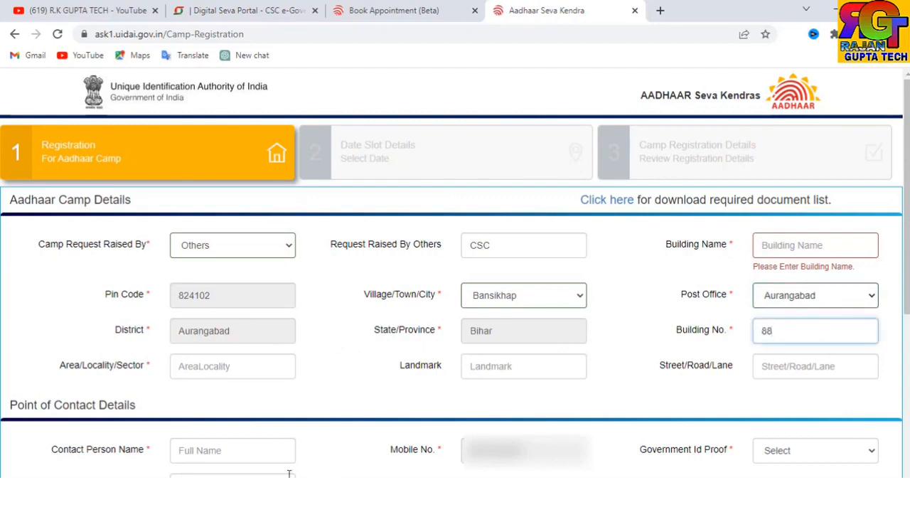
{"action": "left_click", "coordinate": [192, 364]}
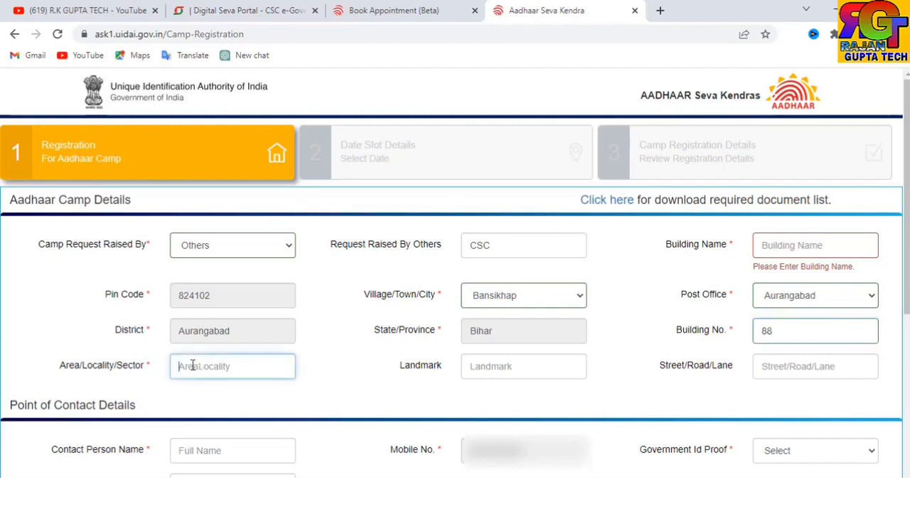
{"action": "type", "text": "GAWA"}
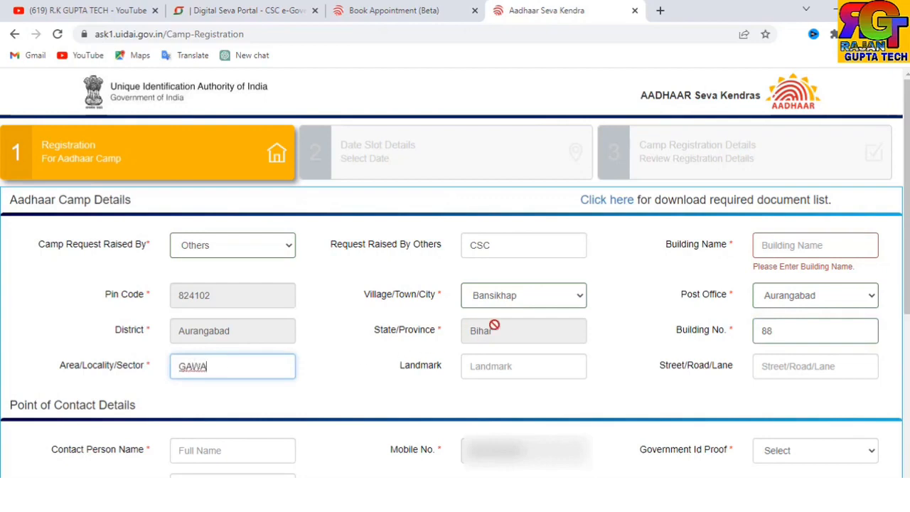
{"action": "scroll", "coordinate": [412, 363], "scroll_direction": "down", "scroll_amount": 3}
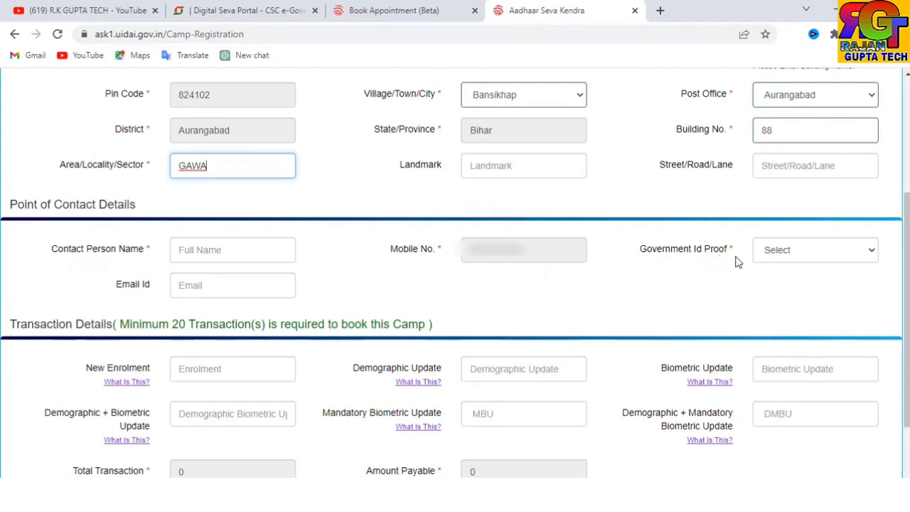
- Choose PAN Card/e-PAN Card as the contact's Government Id Proof
{"action": "left_click", "coordinate": [784, 258]}
{"action": "scroll", "coordinate": [784, 208], "scroll_direction": "down", "scroll_amount": 1}
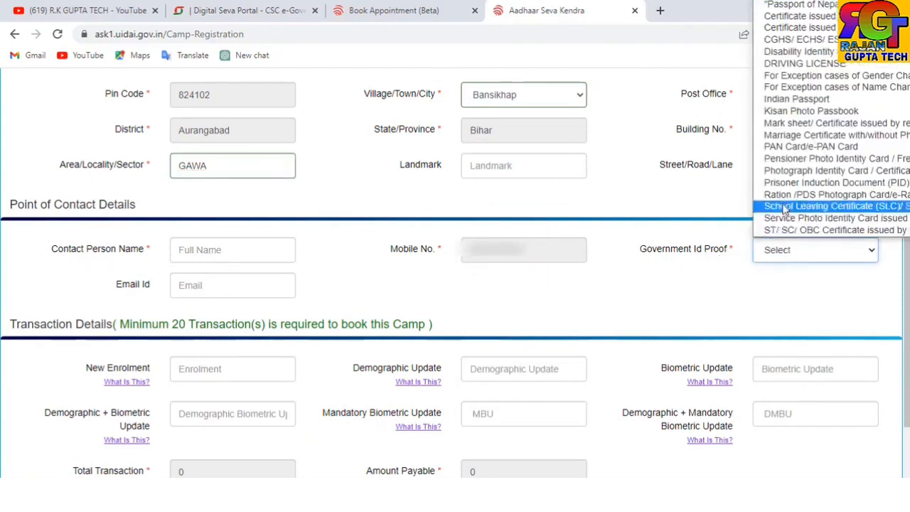
{"action": "left_click", "coordinate": [785, 147]}
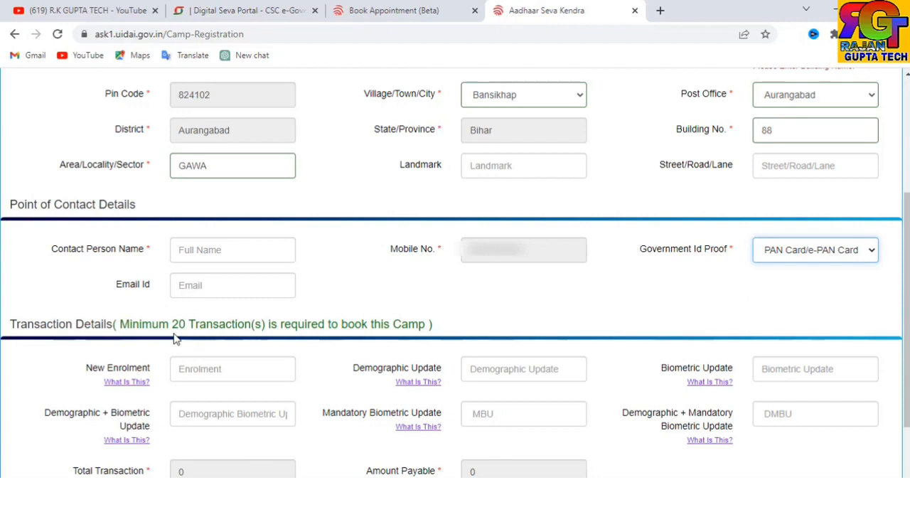
{"action": "scroll", "coordinate": [176, 339], "scroll_direction": "down", "scroll_amount": 1}
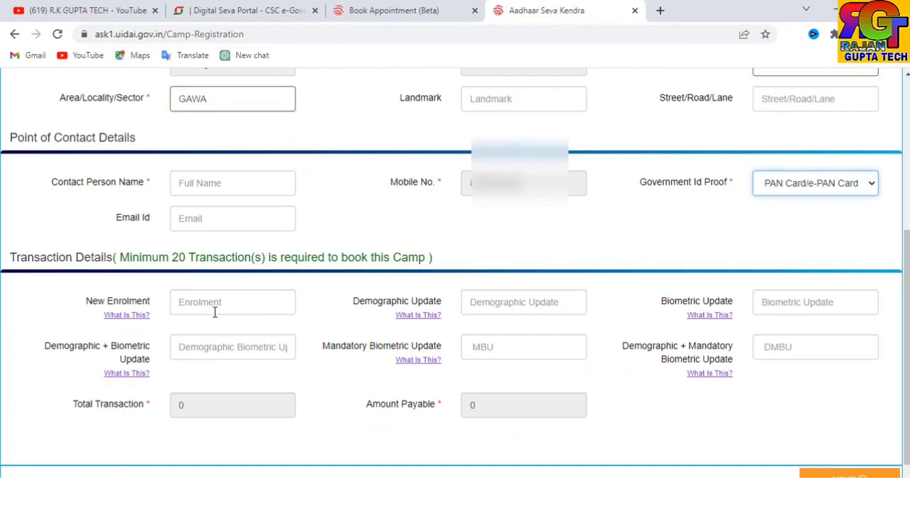
- Enter transaction counts 20 new enrolment, 60 demographic, 7 biometric, 8 combined, then continue
{"action": "left_click", "coordinate": [213, 311]}
{"action": "type", "text": "2"}
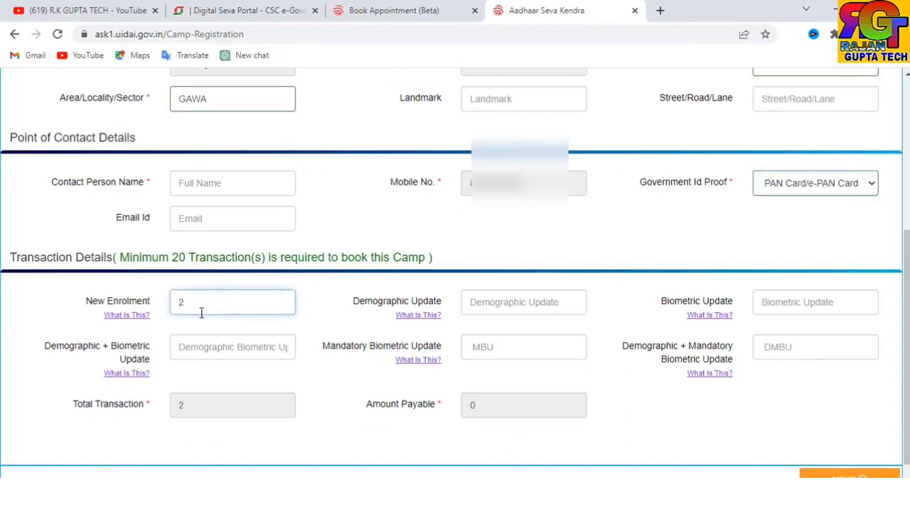
{"action": "type", "text": "0"}
{"action": "left_click", "coordinate": [499, 302]}
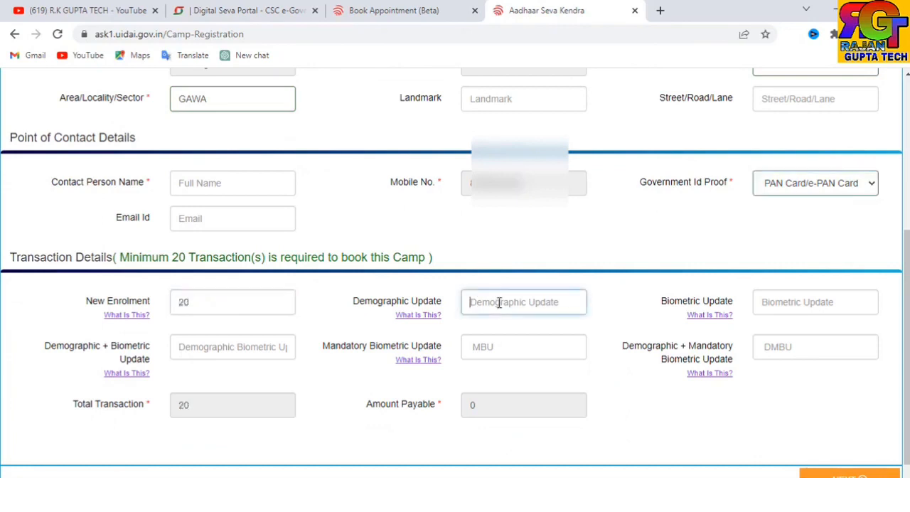
{"action": "type", "text": "60"}
{"action": "left_click", "coordinate": [775, 297]}
{"action": "type", "text": "7"}
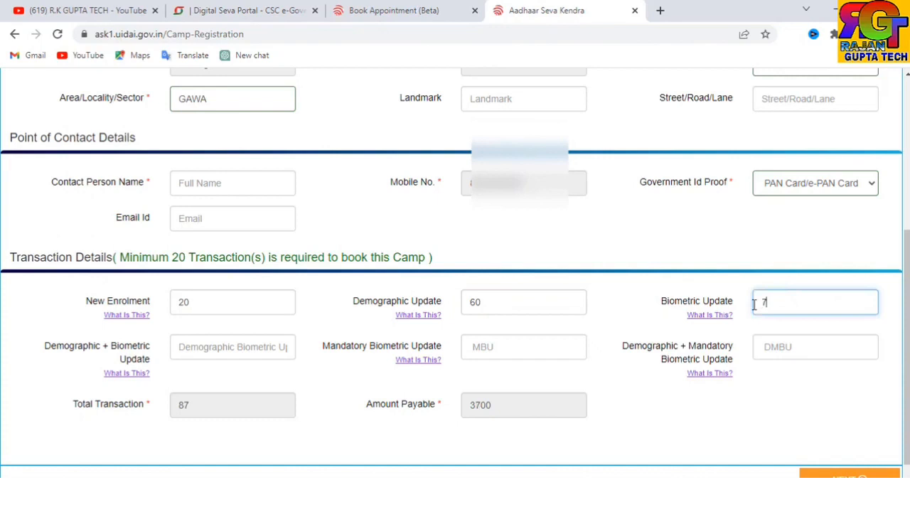
{"action": "left_click", "coordinate": [267, 347]}
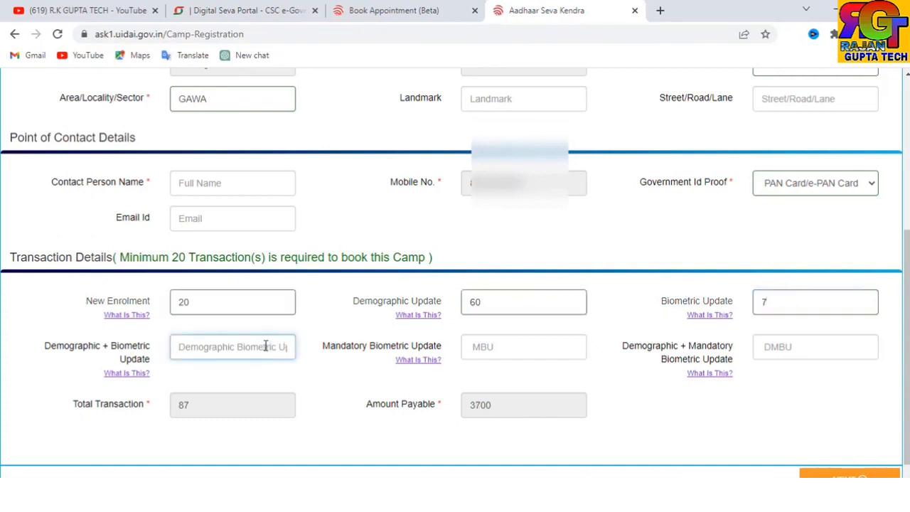
{"action": "type", "text": "8"}
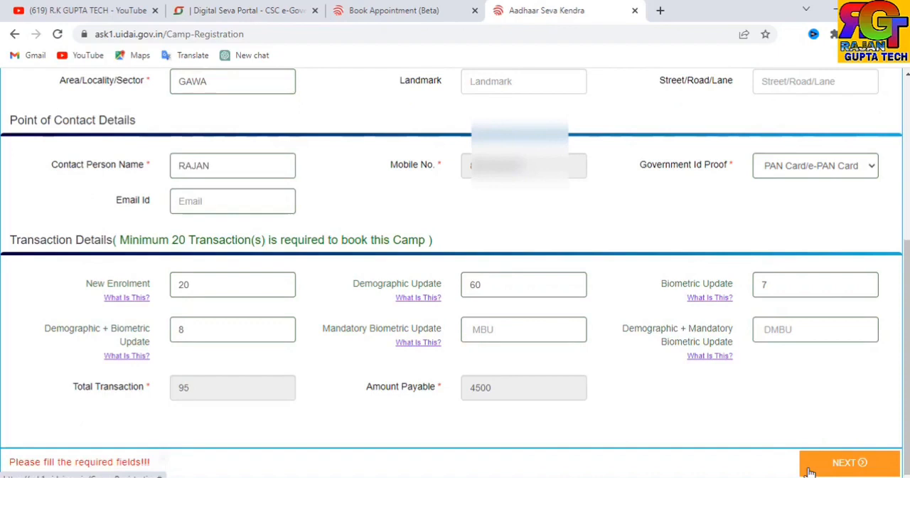
{"action": "left_click", "coordinate": [846, 463]}
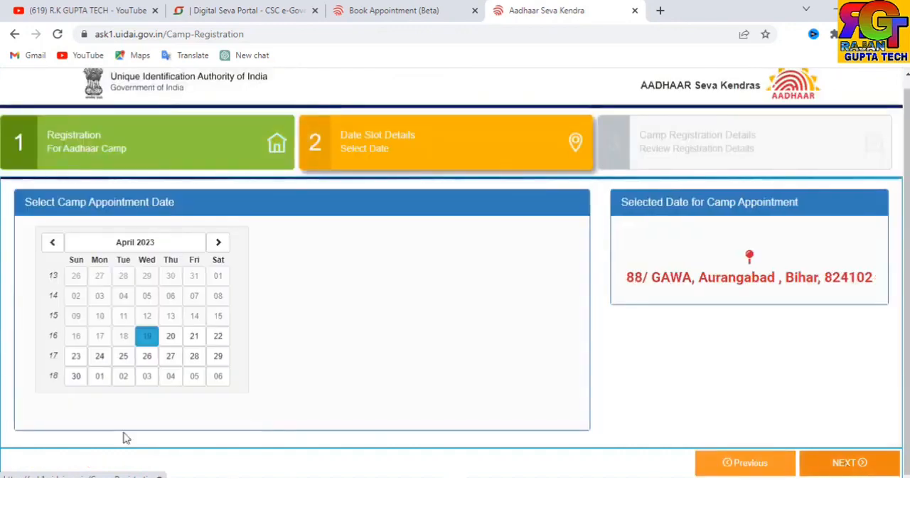
- Pick Wednesday 26 April 2023 as the camp date and continue to the review
{"action": "left_click", "coordinate": [147, 356]}
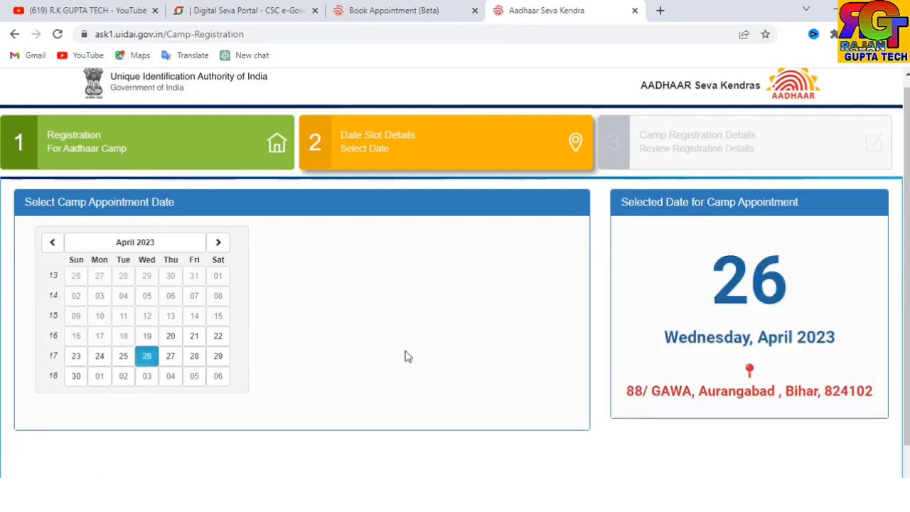
{"action": "scroll", "coordinate": [693, 278], "scroll_direction": "down", "scroll_amount": 1}
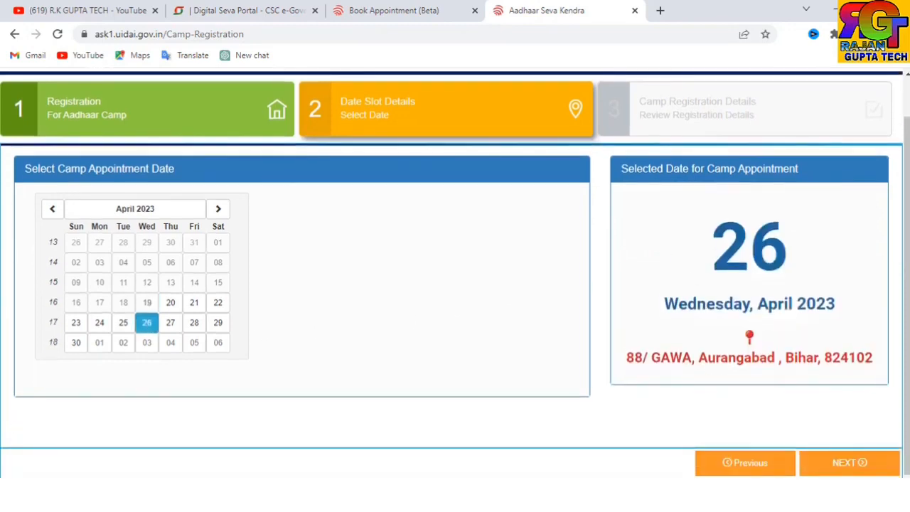
{"action": "left_click", "coordinate": [847, 464]}
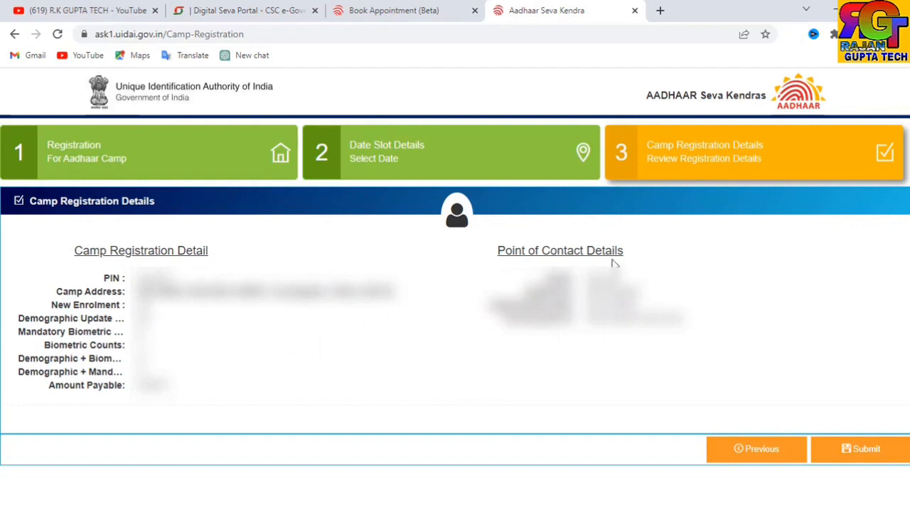
- Submit the camp registration and confirm it in the Are you sure? dialog
{"action": "left_click", "coordinate": [847, 448]}
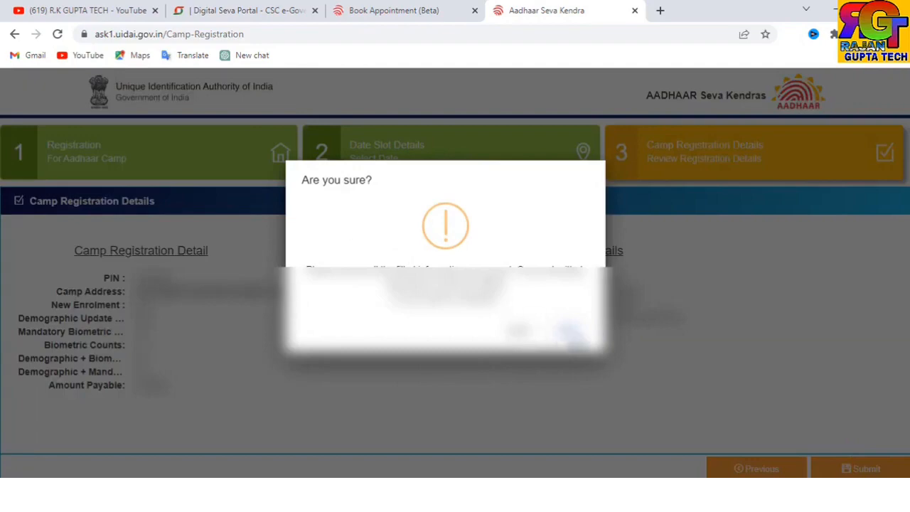
{"action": "left_click", "coordinate": [573, 332]}
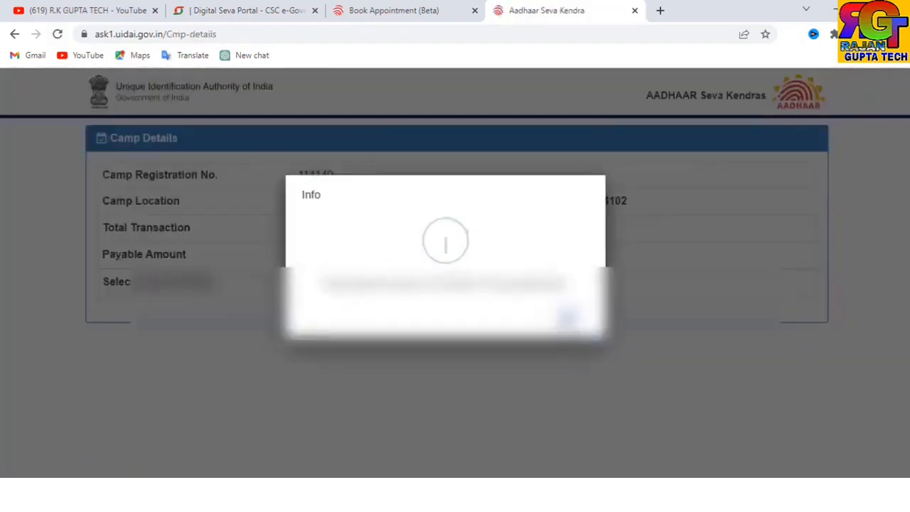
- Dismiss the info message, then pay ₹4,500 online via PayU by Credit Card
{"action": "left_click", "coordinate": [566, 319]}
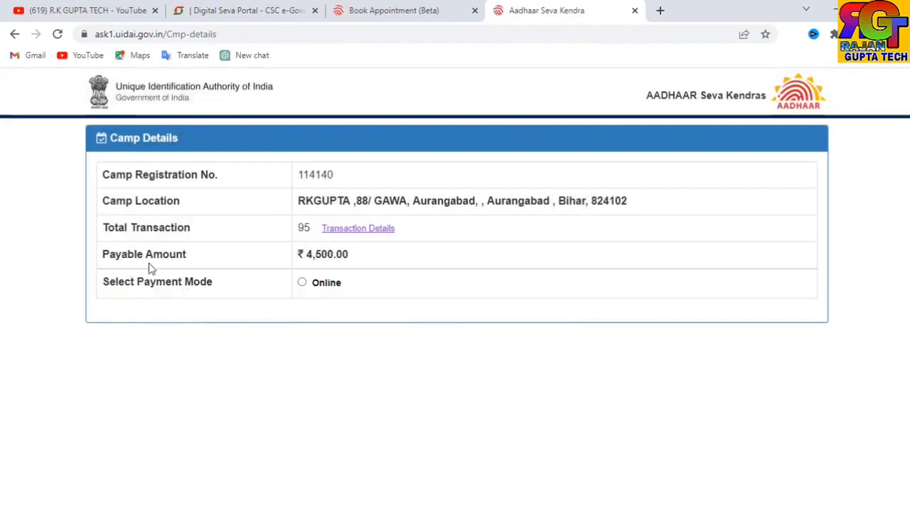
{"action": "left_click", "coordinate": [302, 283]}
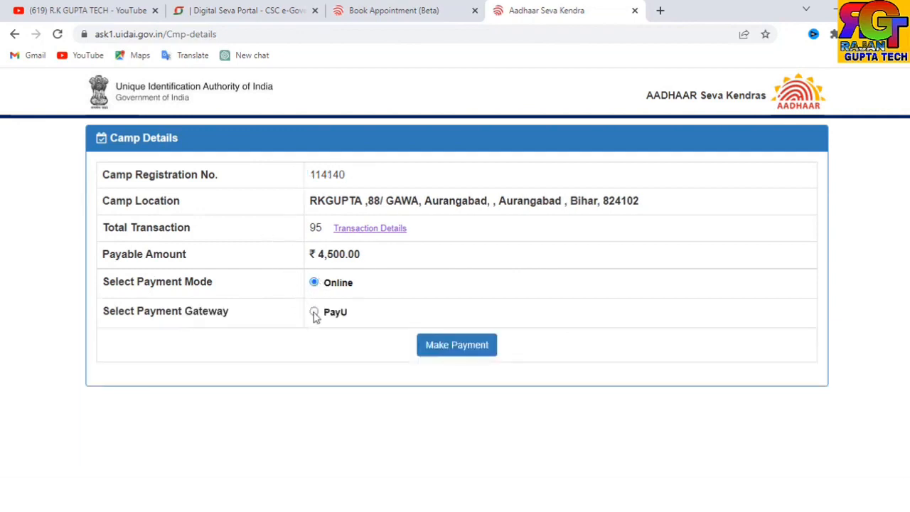
{"action": "left_click", "coordinate": [313, 312]}
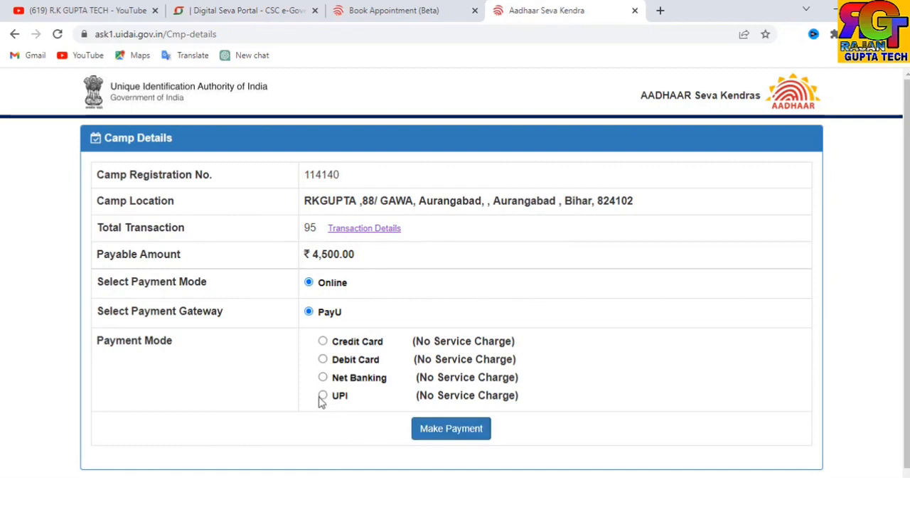
{"action": "left_click", "coordinate": [323, 342]}
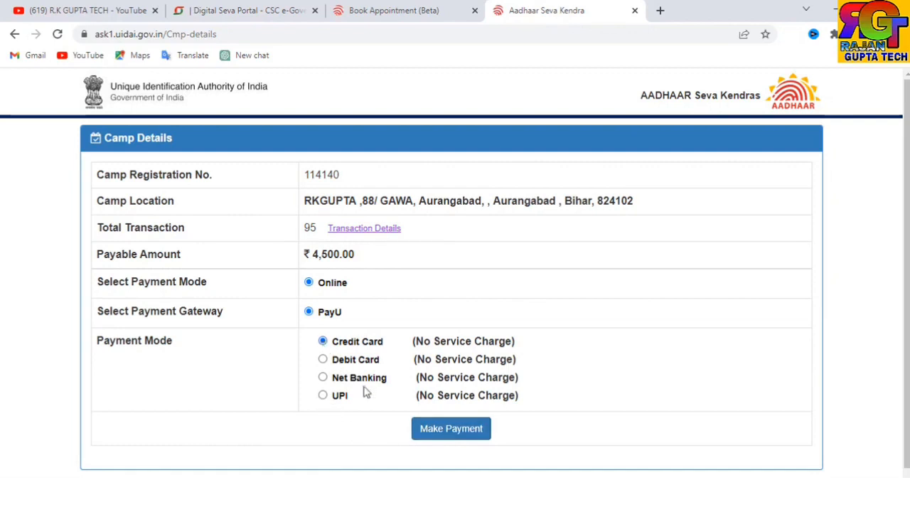
{"action": "left_click", "coordinate": [436, 432]}
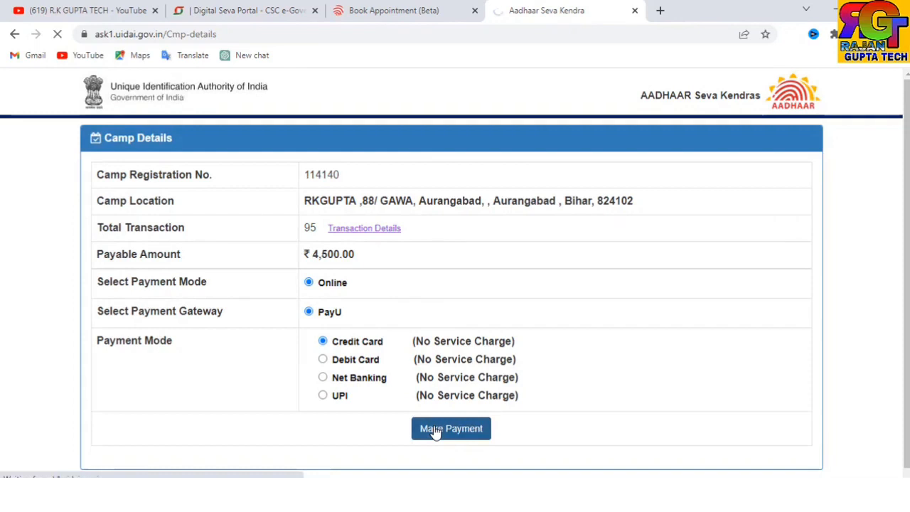